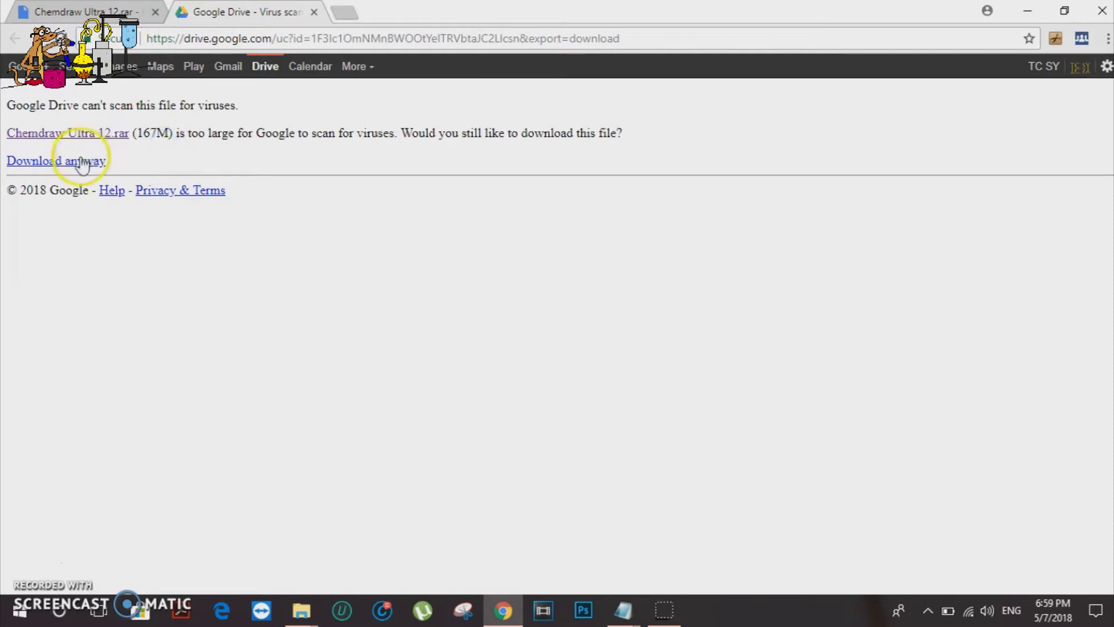
Download Chemdraw Ultra 12.rar from Google Drive despite the virus-scan notice and minimize the browser
{"action": "left_click", "coordinate": [58, 164]}
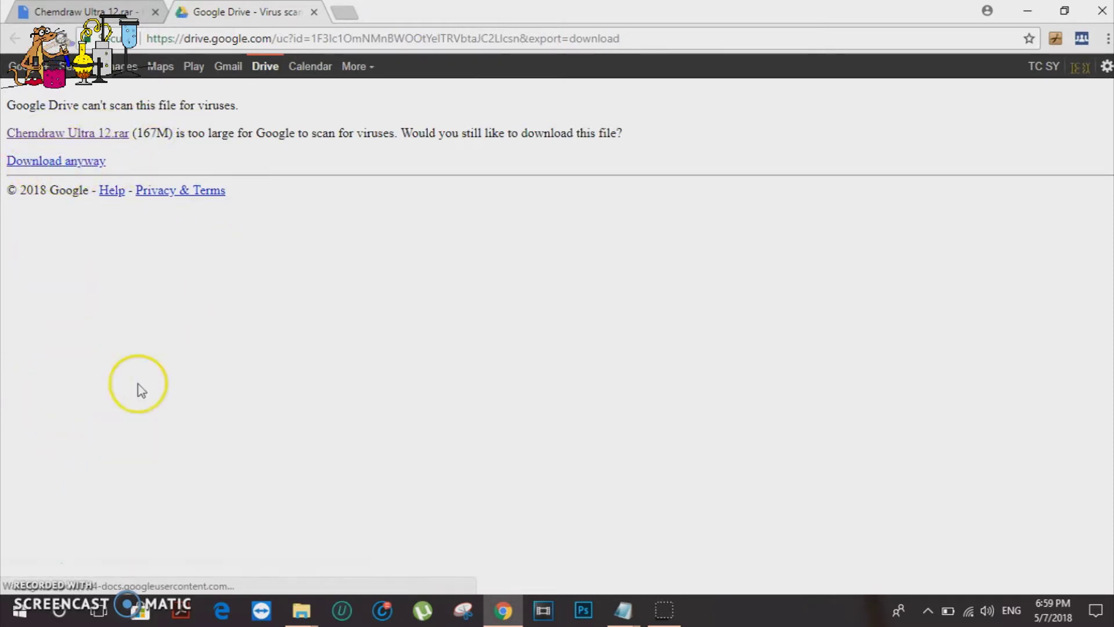
{"action": "right_click", "coordinate": [86, 580]}
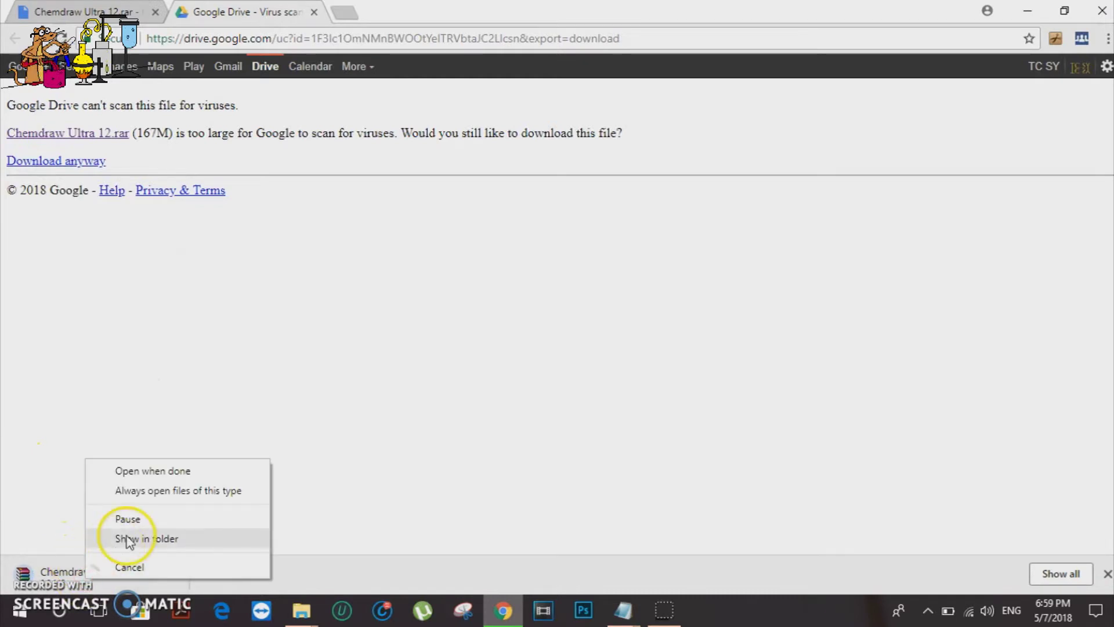
{"action": "left_click", "coordinate": [123, 518]}
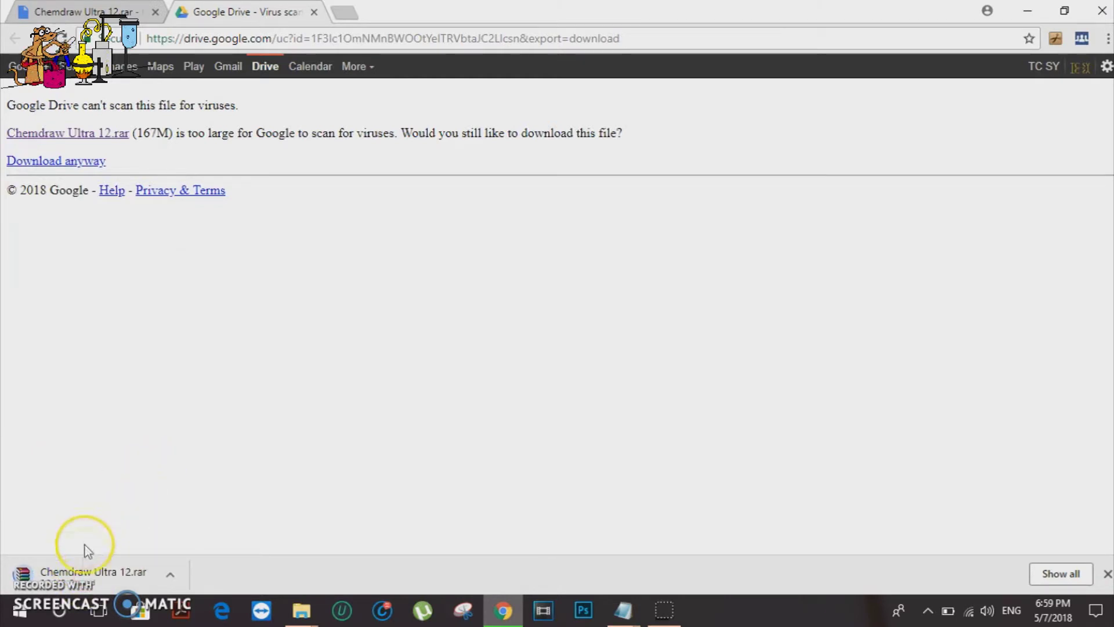
{"action": "left_click", "coordinate": [83, 571]}
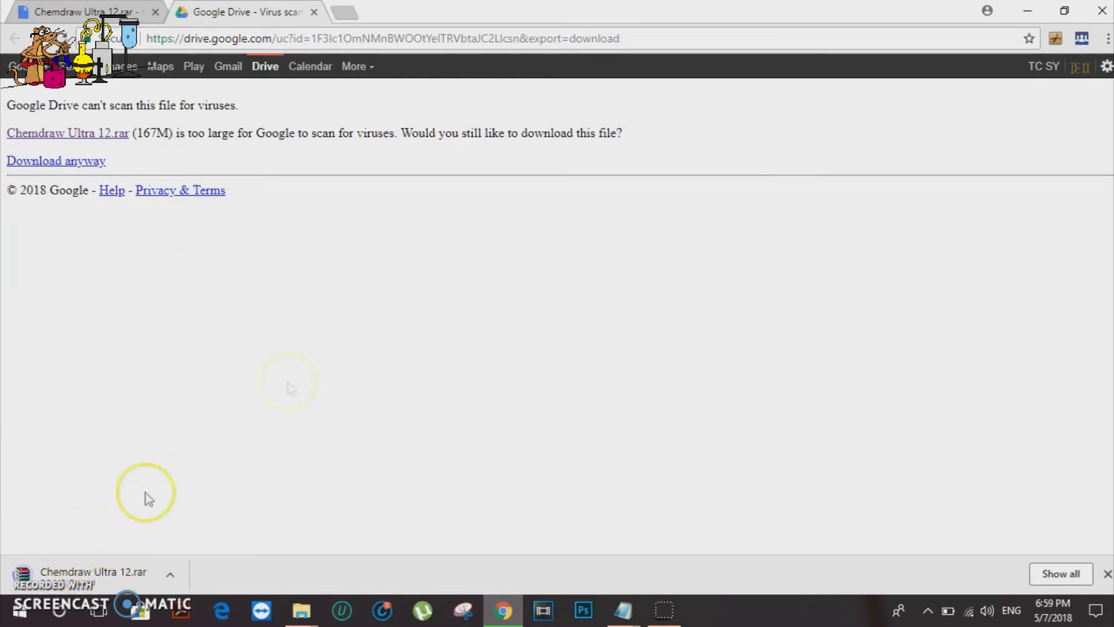
{"action": "left_click", "coordinate": [1034, 9]}
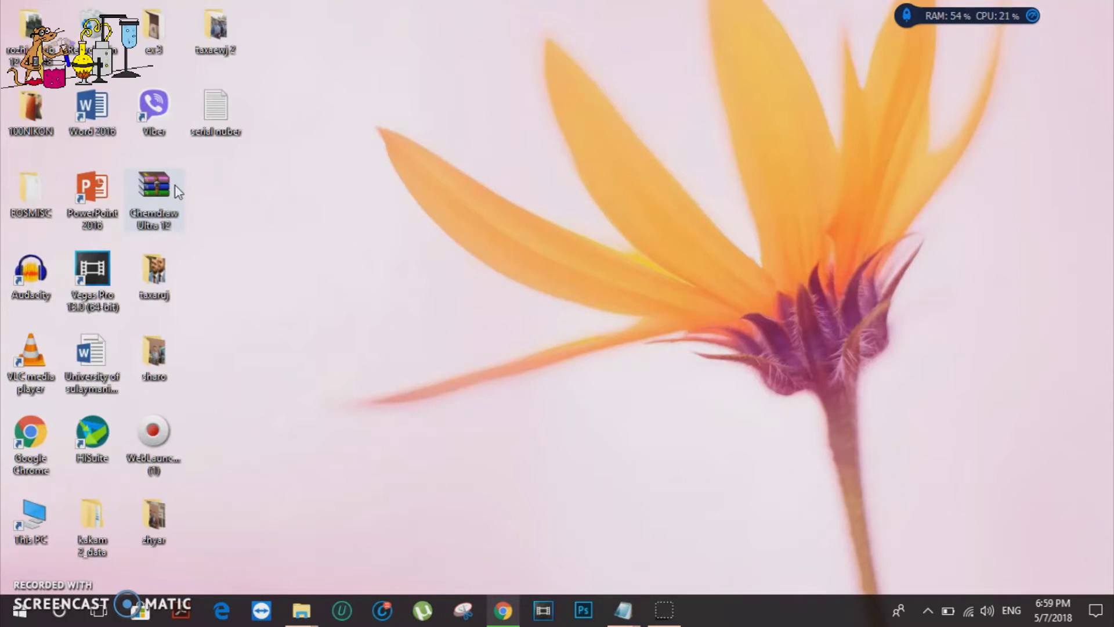
Open the Chemdraw Ultra 12 archive on the desktop, dismissing license reminders, down to the folder inside the nested ChemDraw Ultra 12+Serial archive
{"action": "double_click", "coordinate": [160, 187]}
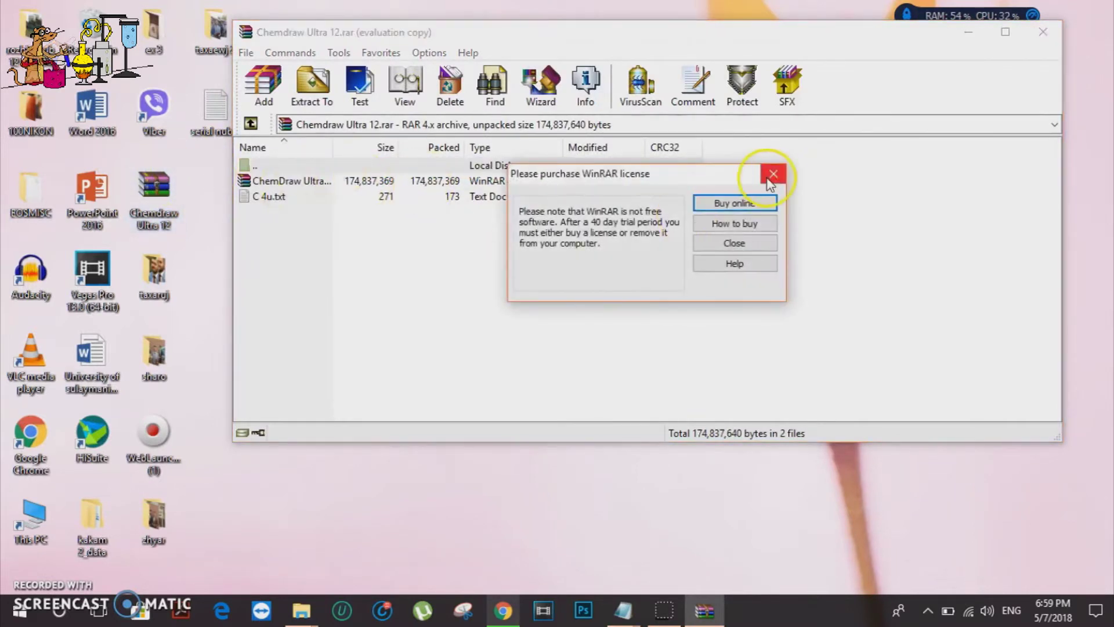
{"action": "left_click", "coordinate": [773, 175]}
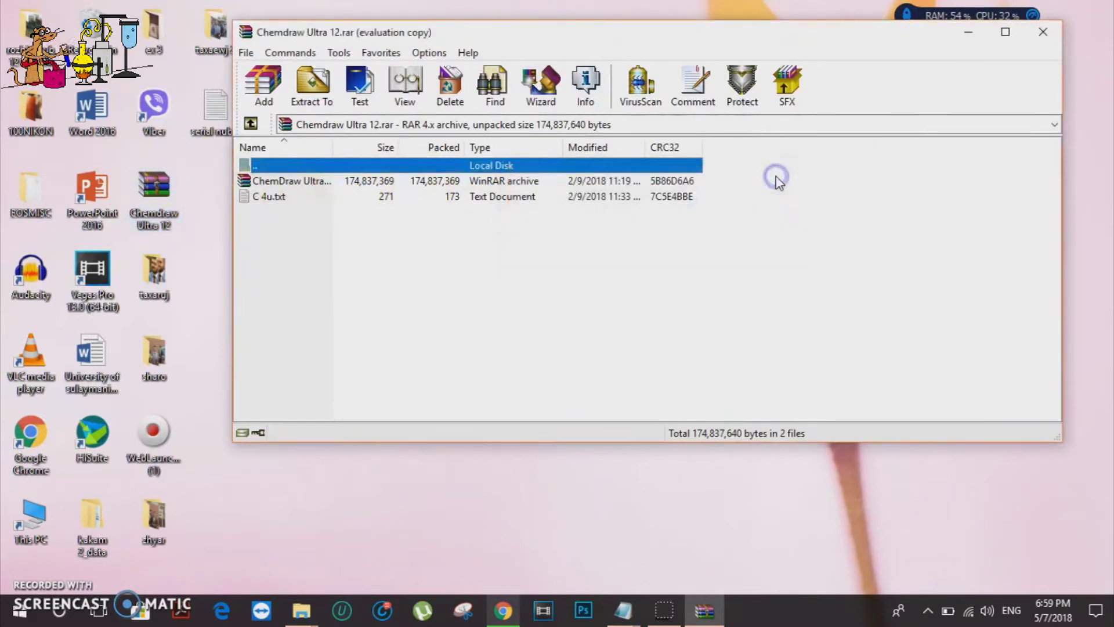
{"action": "left_click", "coordinate": [343, 183]}
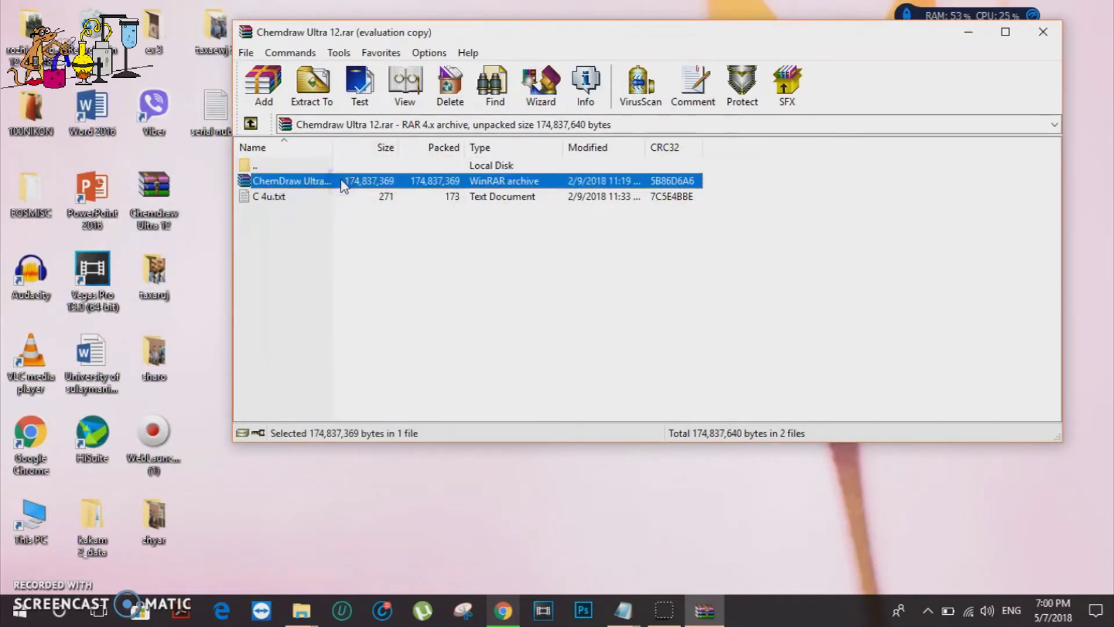
{"action": "double_click", "coordinate": [342, 182]}
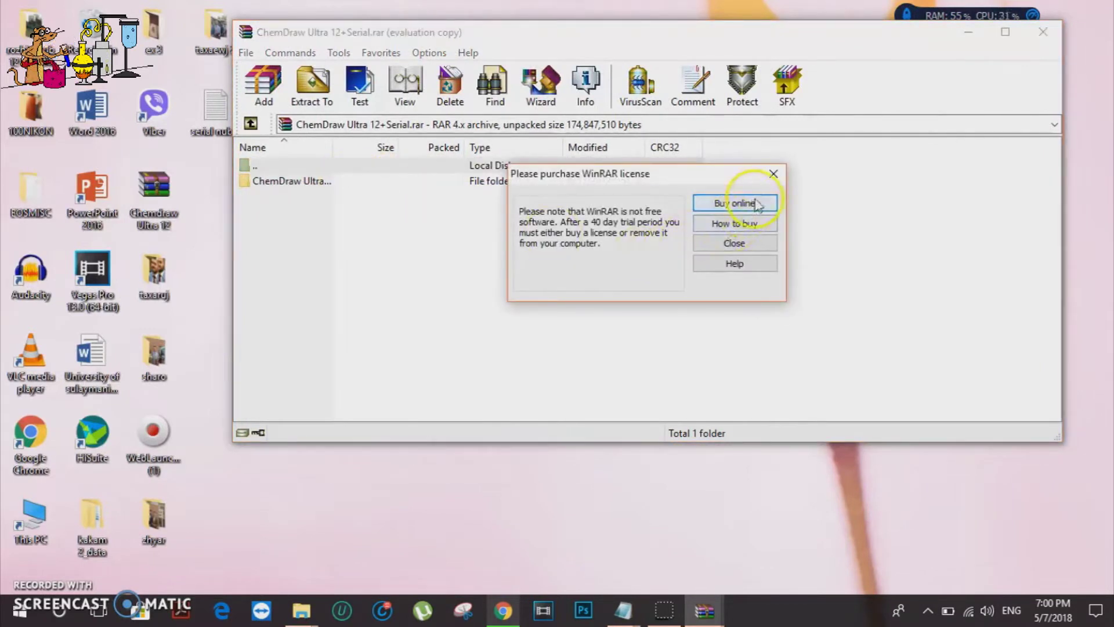
{"action": "left_click", "coordinate": [774, 173]}
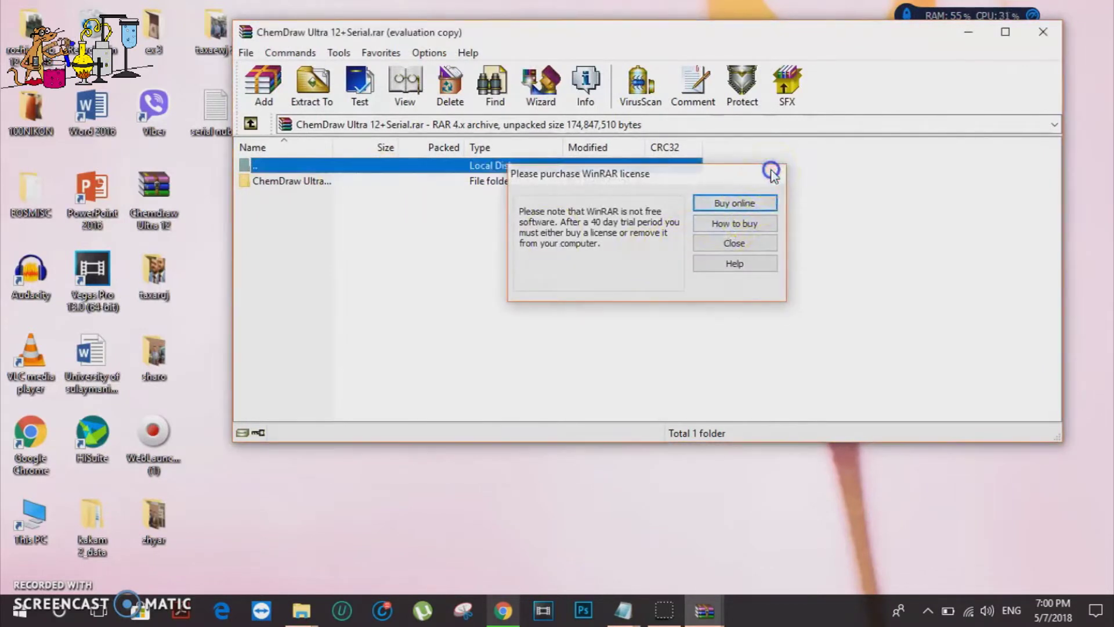
{"action": "double_click", "coordinate": [289, 181]}
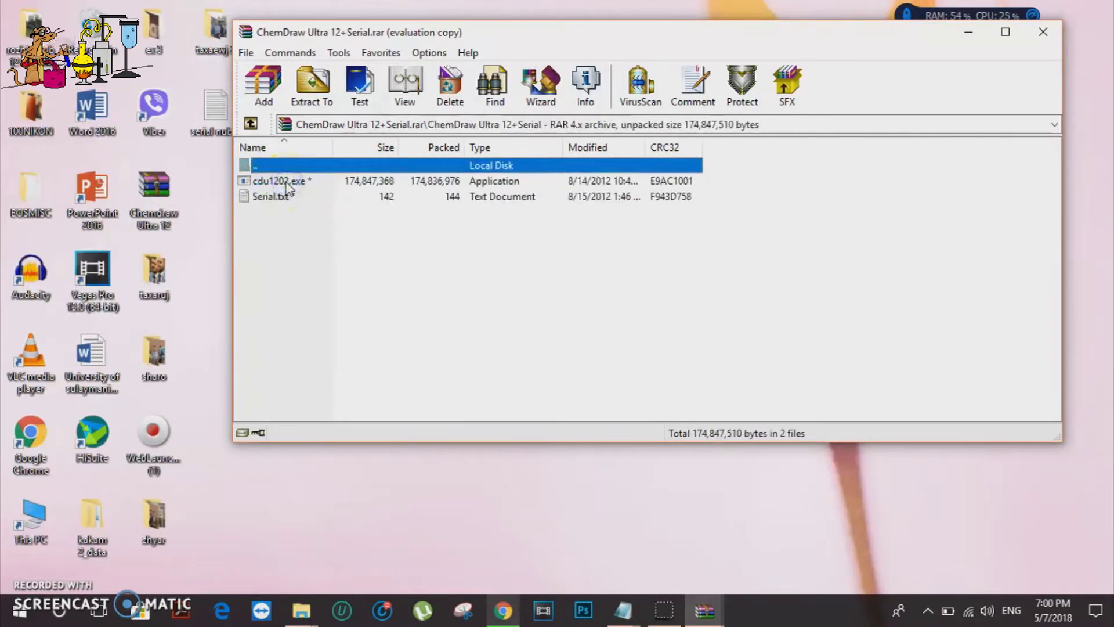
Run the encrypted cdu1202.exe from the archive, copying the archive password from the serial nuber text file into the password prompt
{"action": "left_click", "coordinate": [257, 184]}
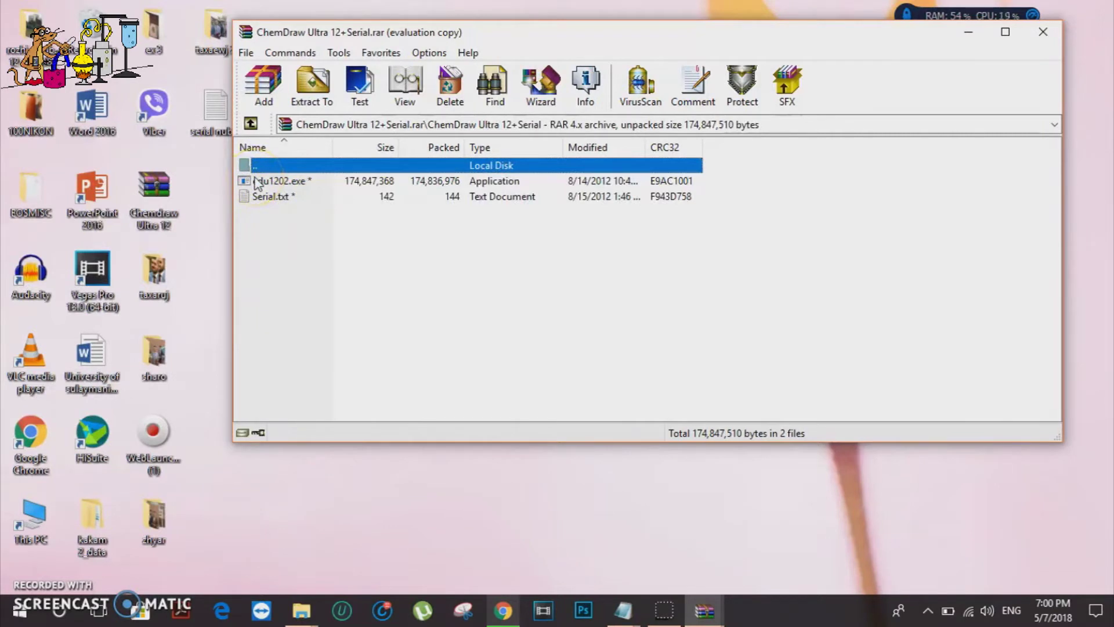
{"action": "double_click", "coordinate": [257, 183]}
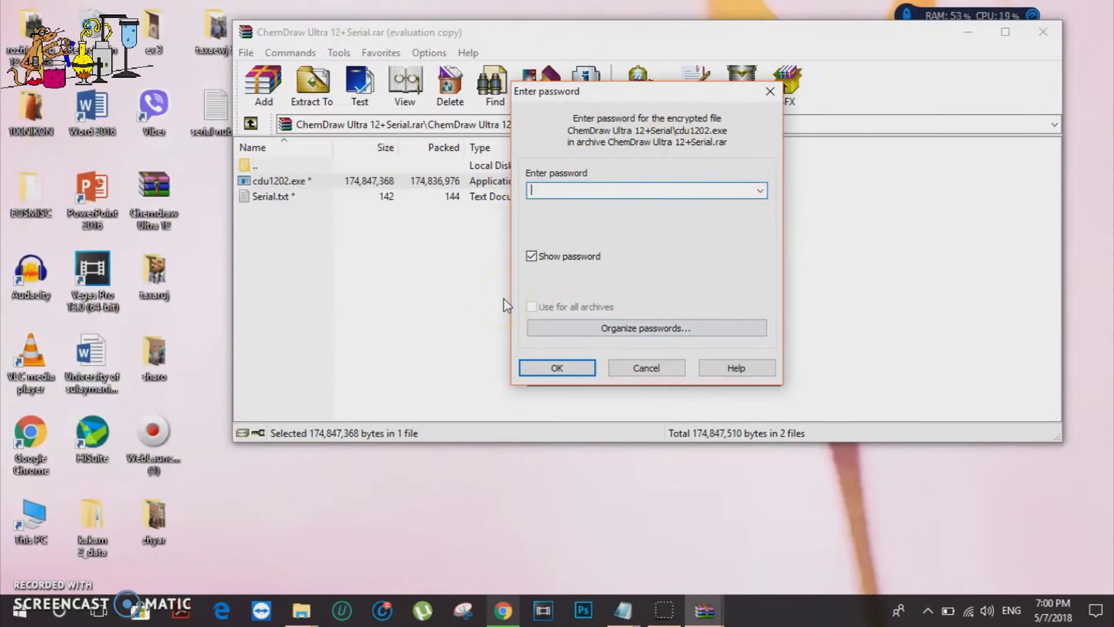
{"action": "mouse_move", "coordinate": [625, 607]}
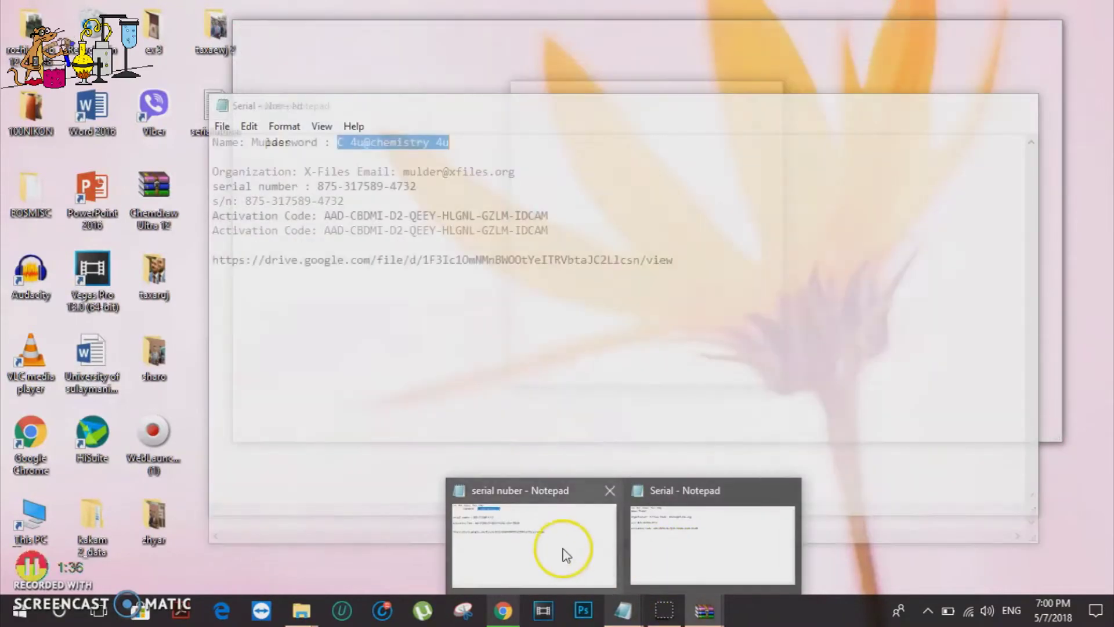
{"action": "left_click", "coordinate": [570, 554]}
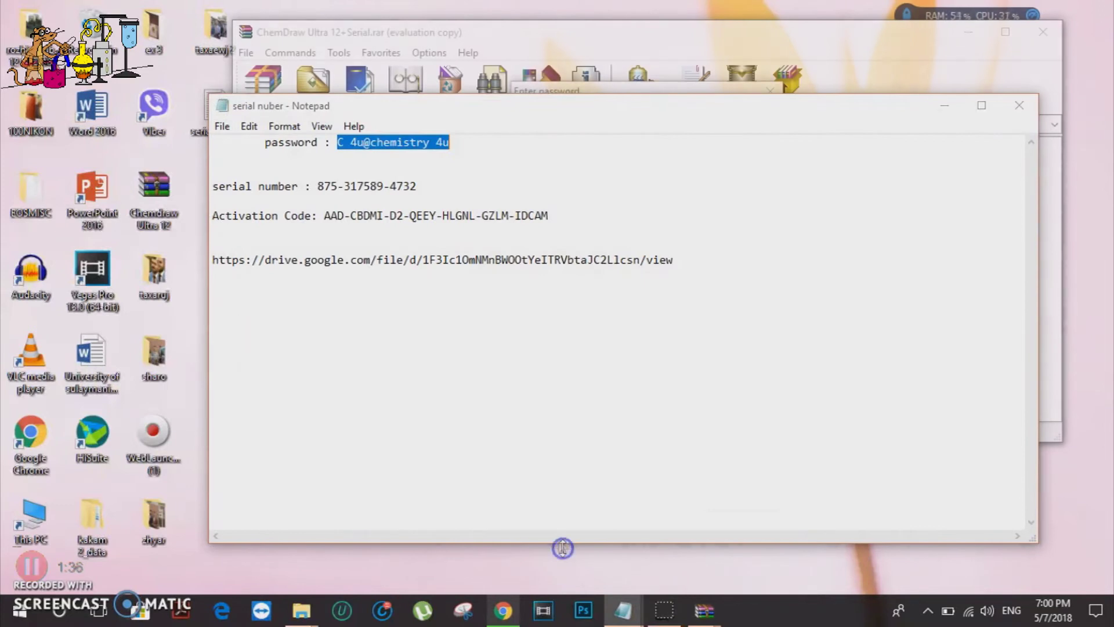
{"action": "right_click", "coordinate": [384, 139]}
{"action": "left_click", "coordinate": [406, 186]}
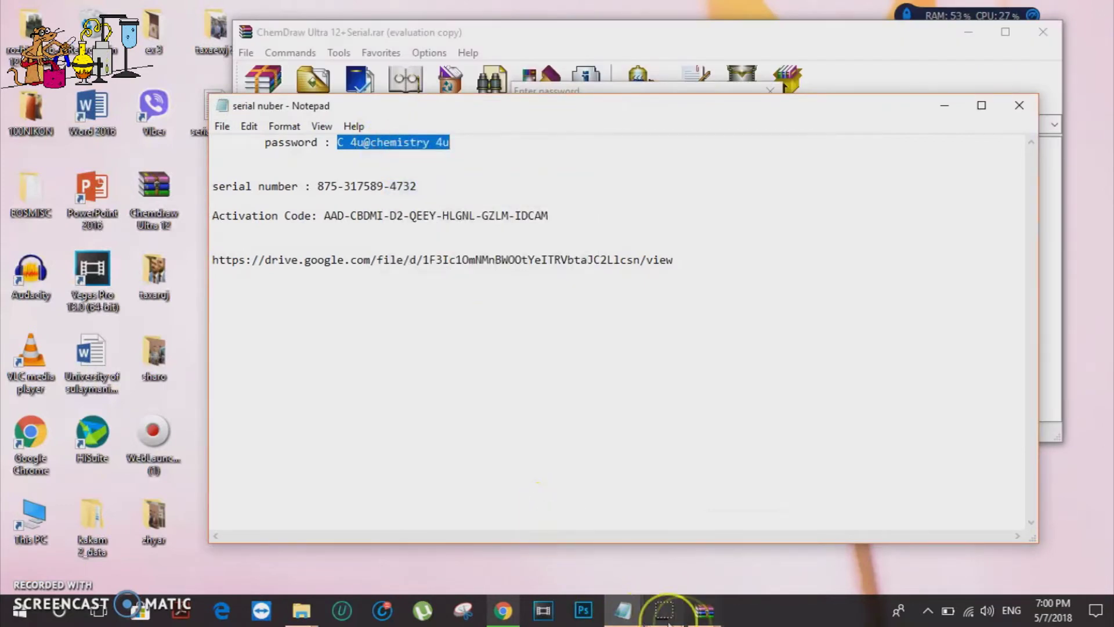
{"action": "mouse_move", "coordinate": [711, 611]}
{"action": "left_click", "coordinate": [739, 537]}
{"action": "key", "text": "ctrl+v"}
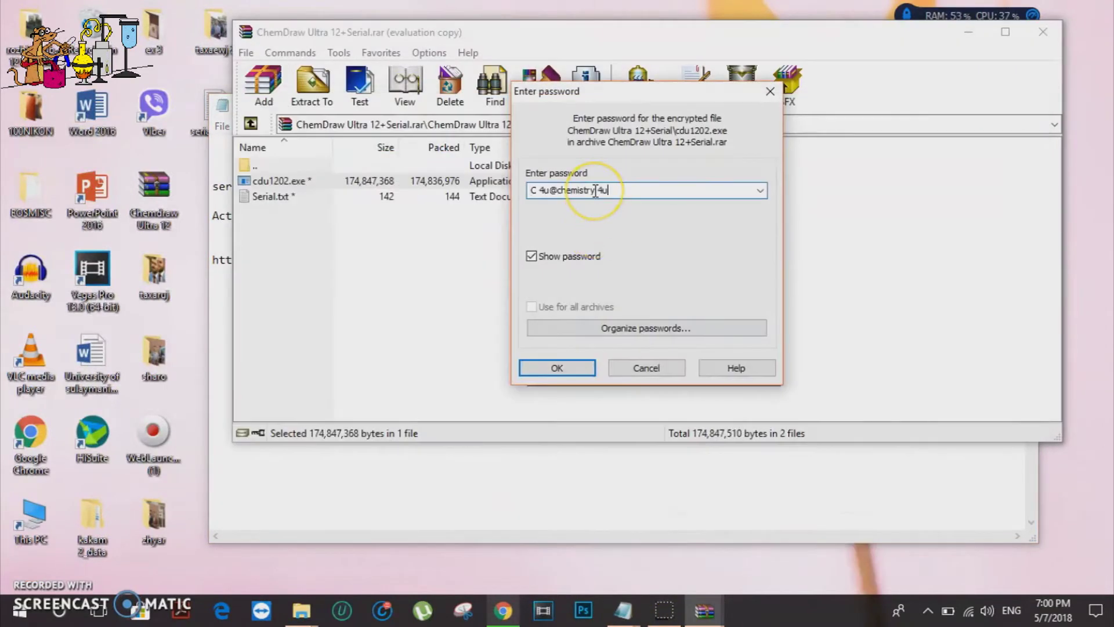
{"action": "left_click", "coordinate": [569, 367]}
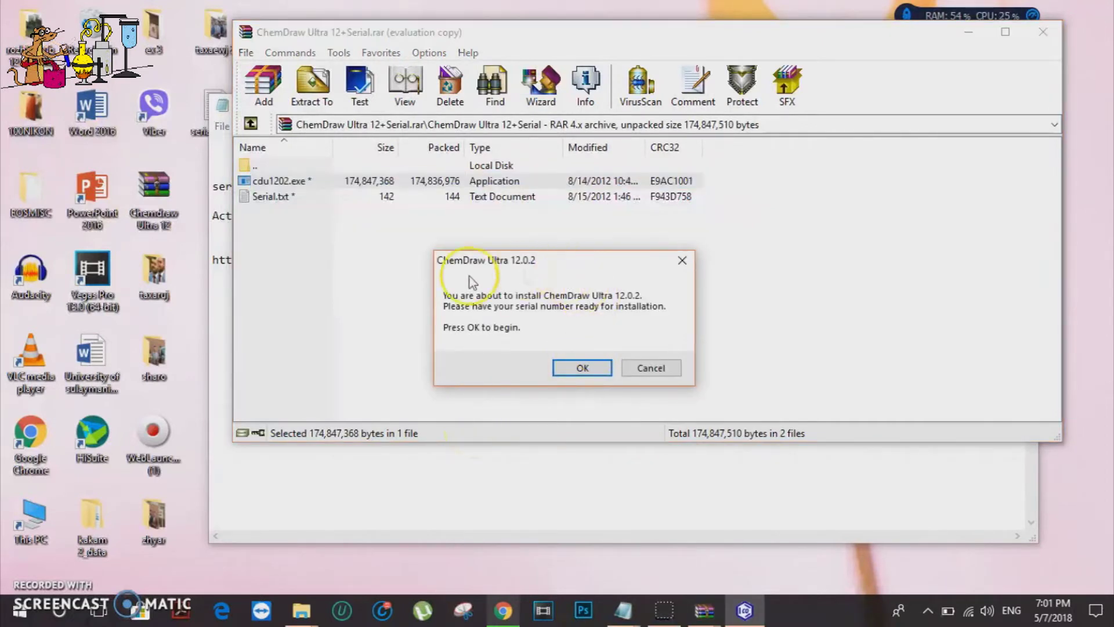
Begin the ChemDraw Ultra 12.0.2 installation and close the software activation form without activating
{"action": "left_click", "coordinate": [575, 367]}
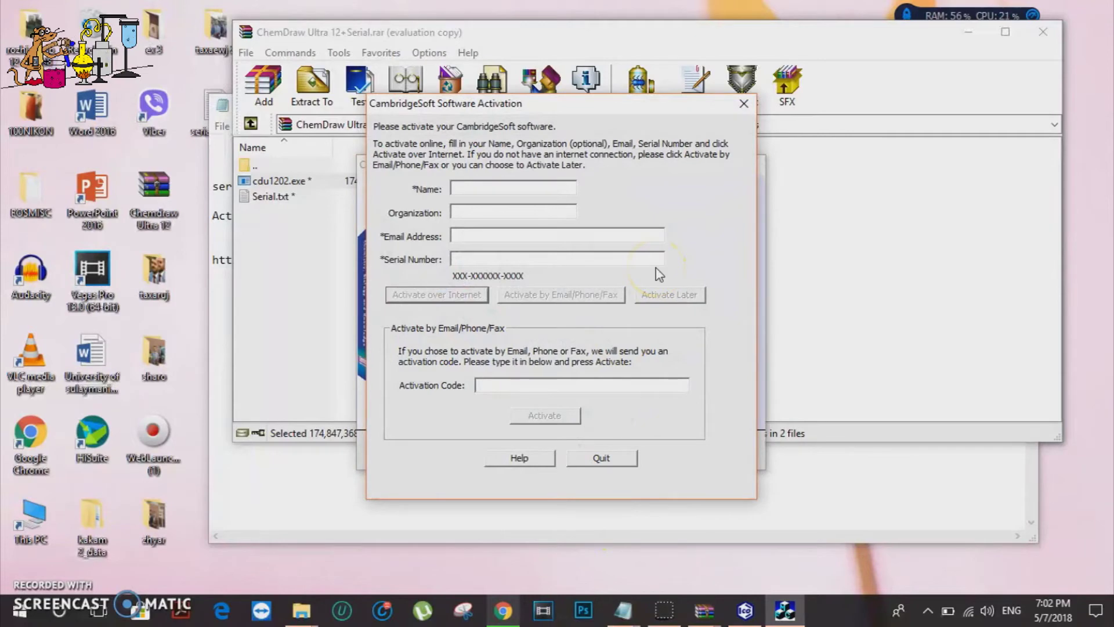
{"action": "left_click", "coordinate": [745, 105]}
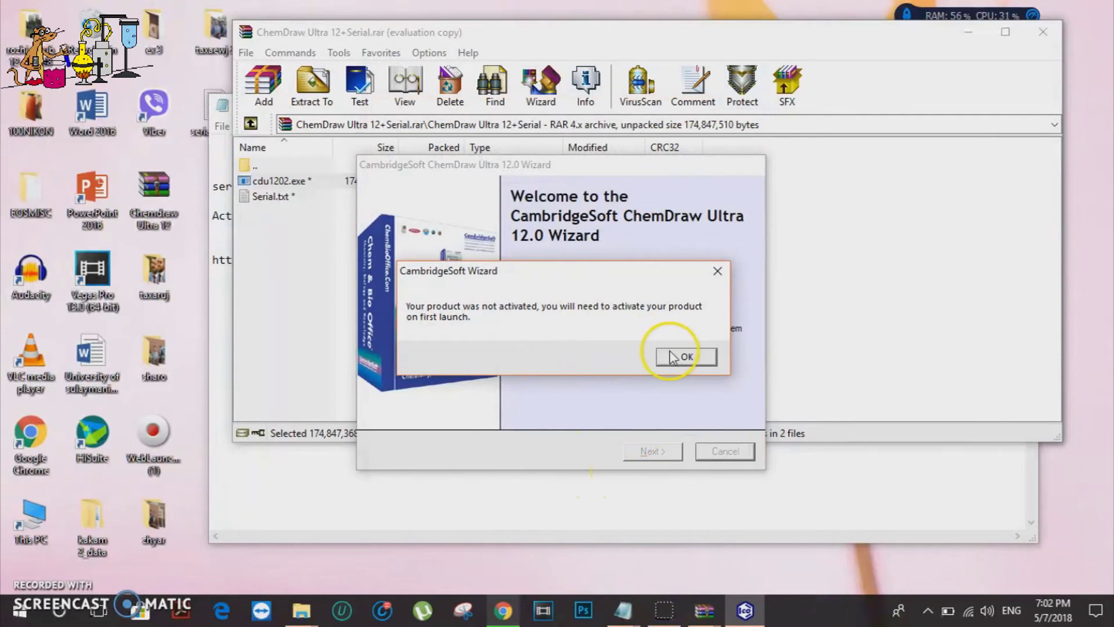
{"action": "left_click", "coordinate": [673, 356]}
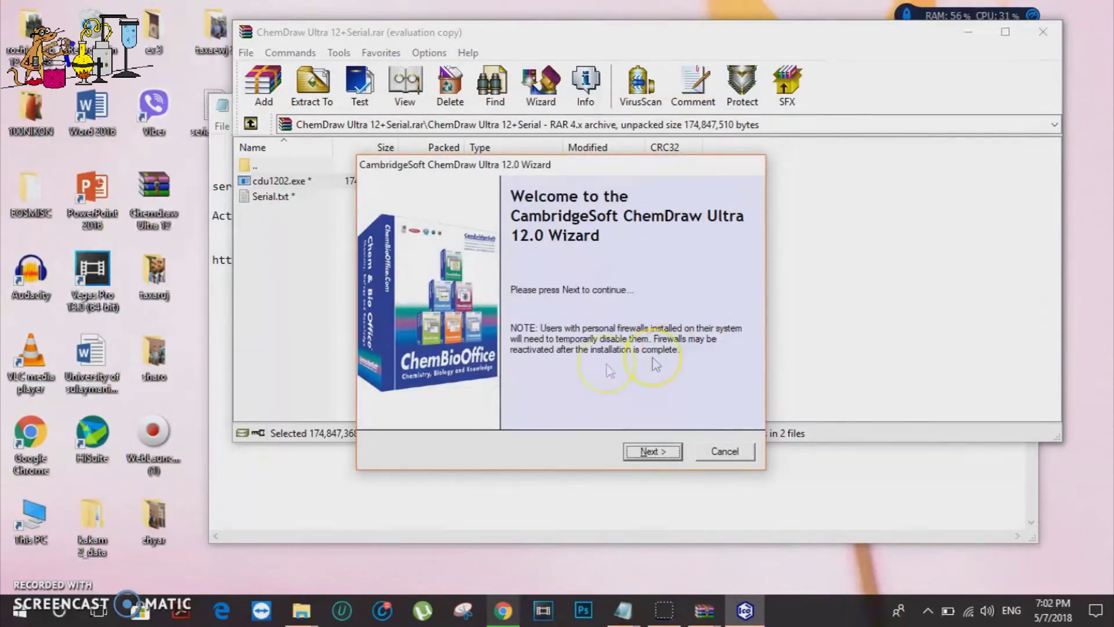
Install ChemDraw Ultra 12.0 with the Default setup type and MNova NMR Lite included, keeping the proposed destination folder, and finish the wizard
{"action": "left_click", "coordinate": [650, 453]}
{"action": "left_click", "coordinate": [427, 393]}
{"action": "left_click", "coordinate": [649, 454]}
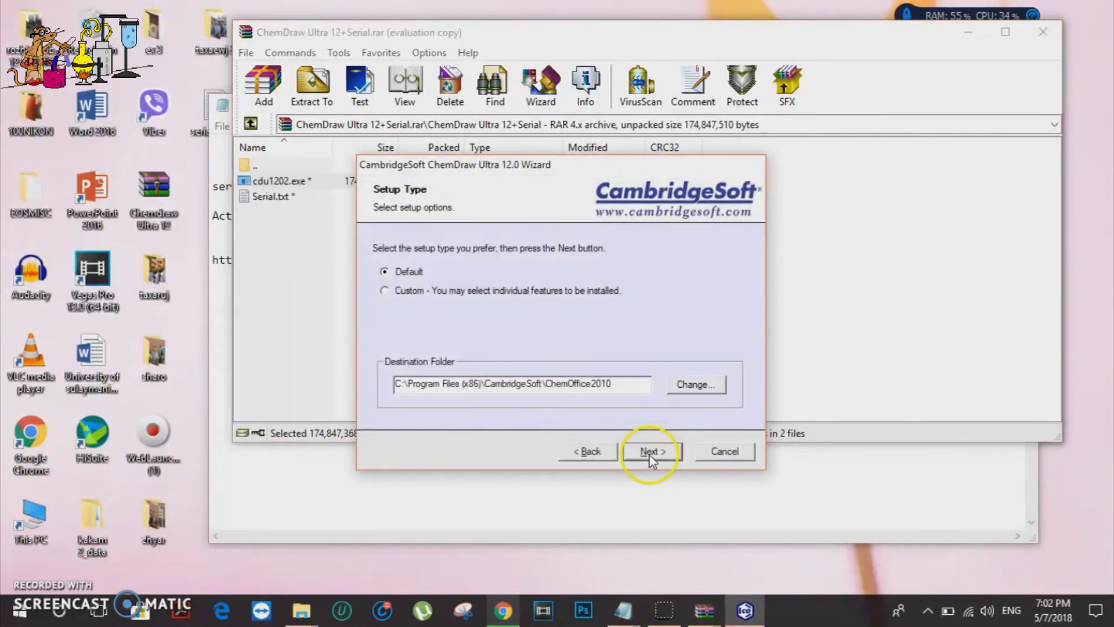
{"action": "left_click", "coordinate": [649, 455]}
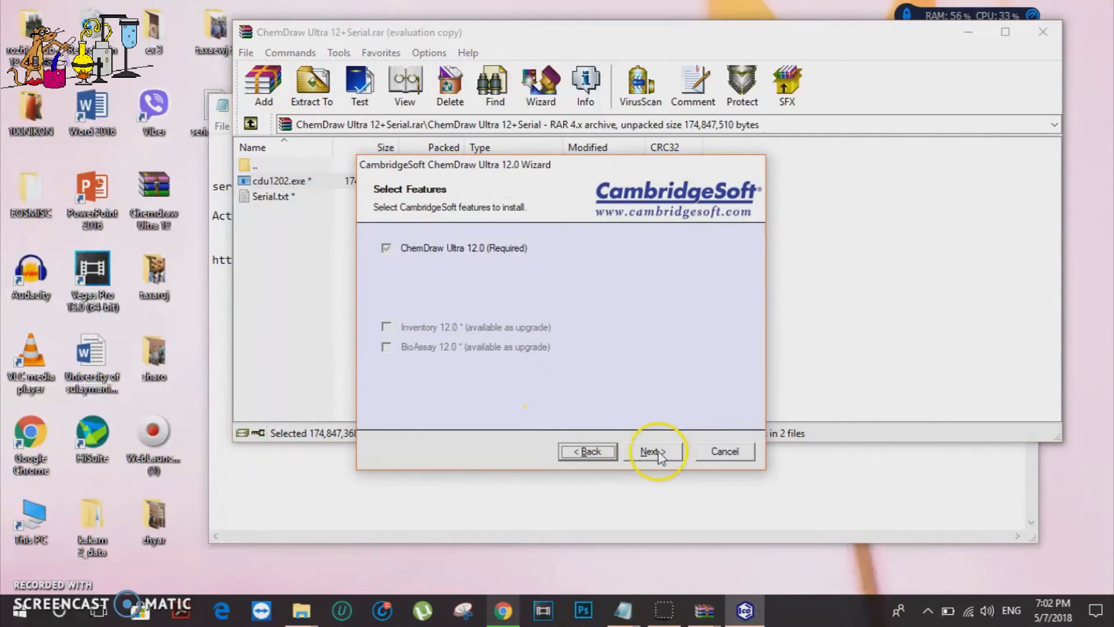
{"action": "left_click", "coordinate": [660, 457]}
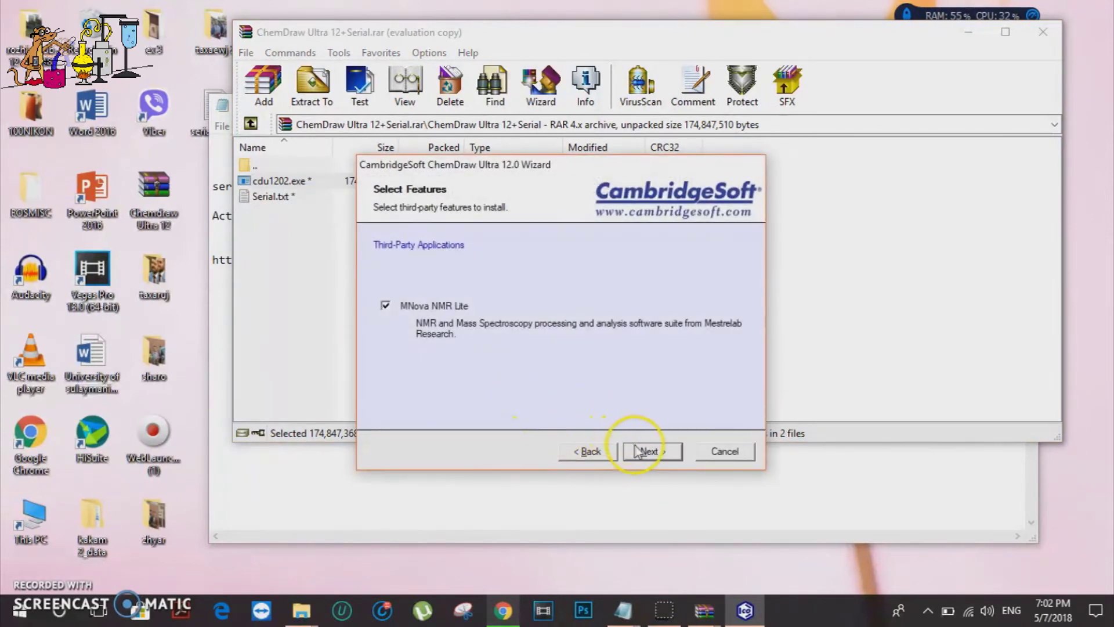
{"action": "left_click", "coordinate": [643, 451]}
{"action": "left_click", "coordinate": [654, 451]}
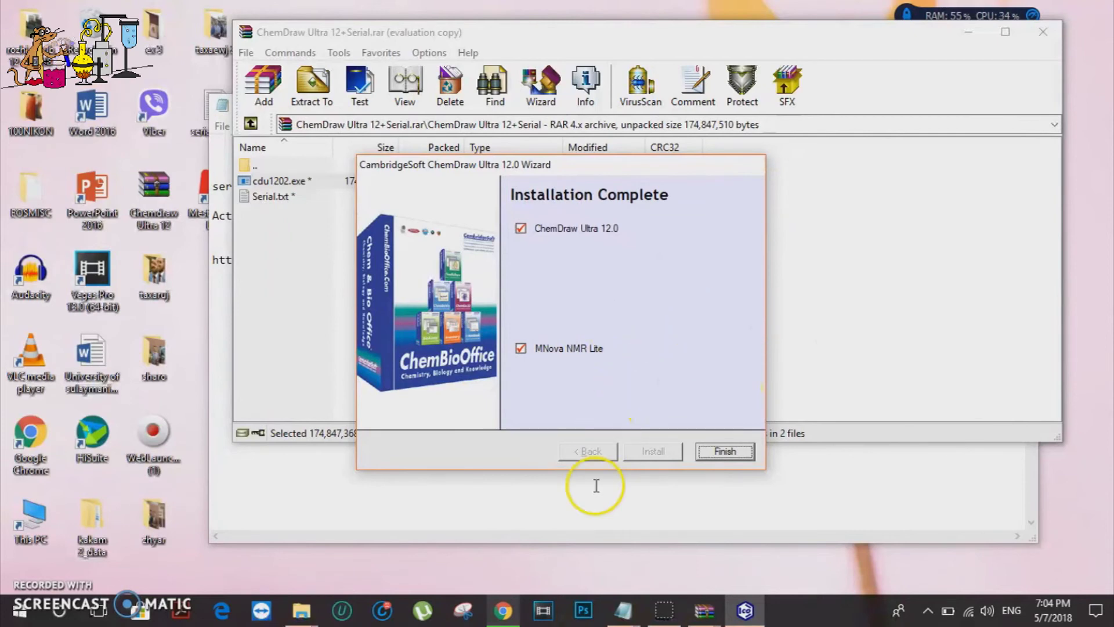
{"action": "left_click", "coordinate": [746, 454]}
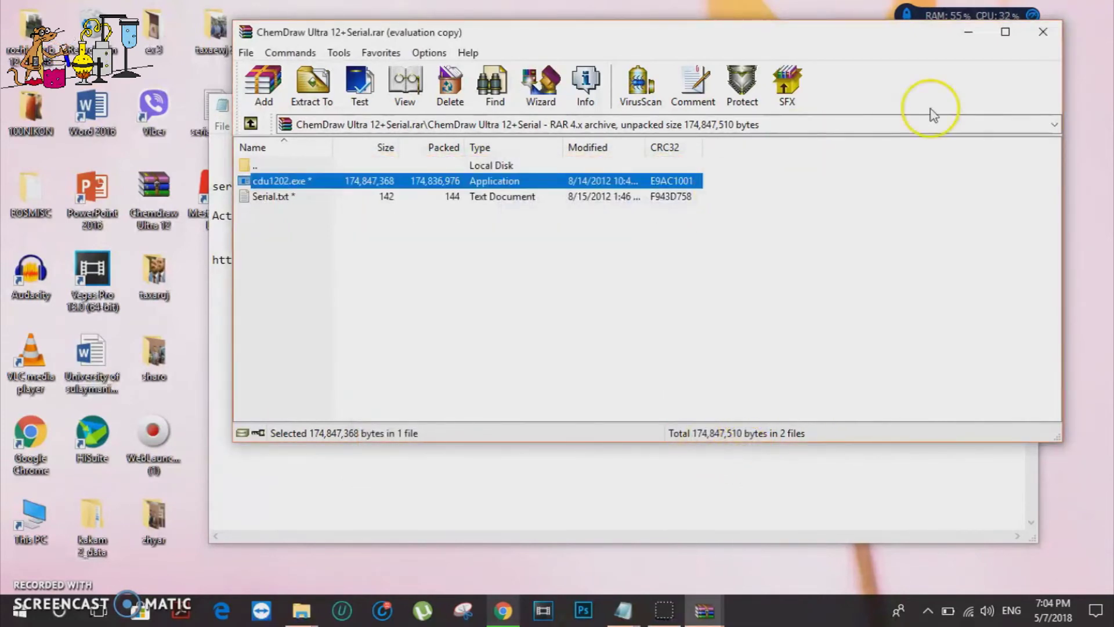
Clear the archive windows and the serial nuber note out of the way to reach the desktop
{"action": "left_click", "coordinate": [968, 31]}
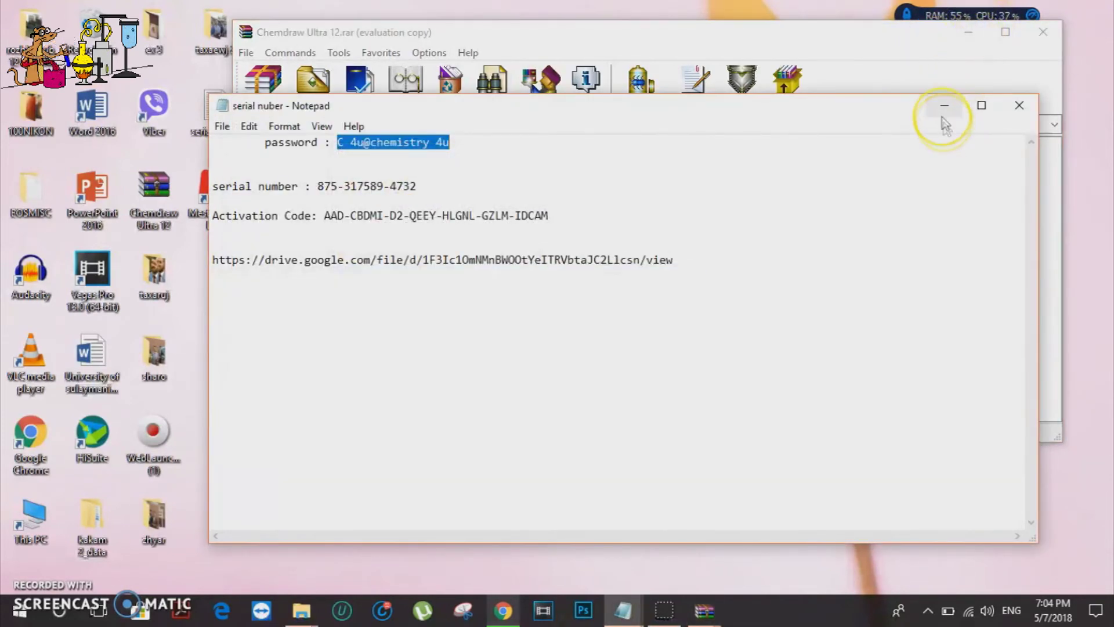
{"action": "left_click", "coordinate": [941, 106]}
{"action": "left_click", "coordinate": [968, 31]}
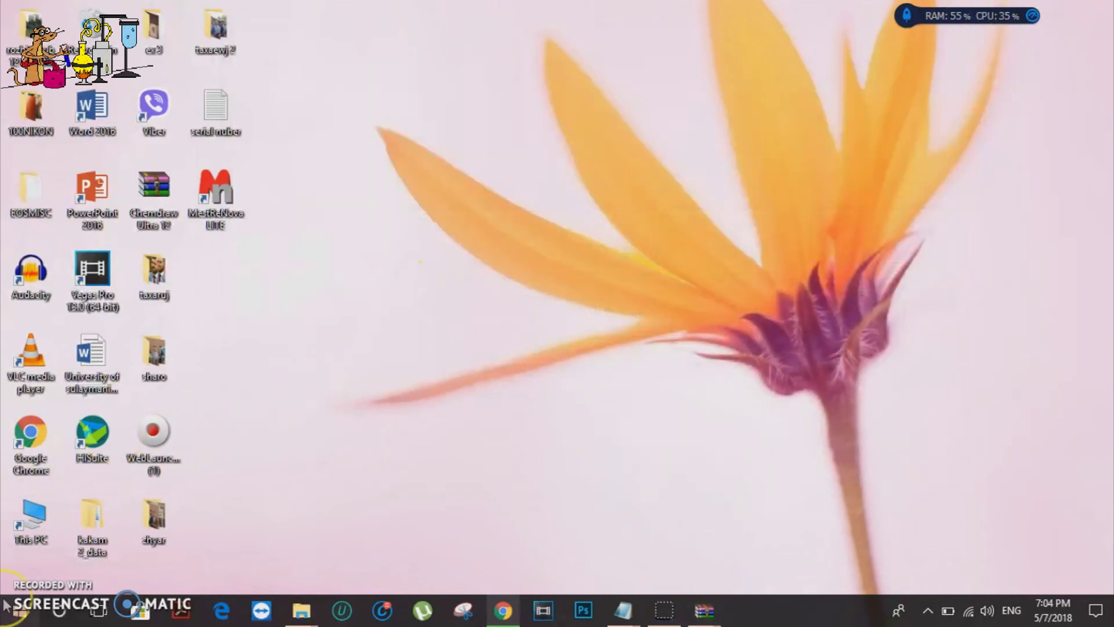
Search Windows for "chem", open the file location of ChemDraw Ultra 12.0 and place its shortcut on the desktop
{"action": "left_click", "coordinate": [61, 616]}
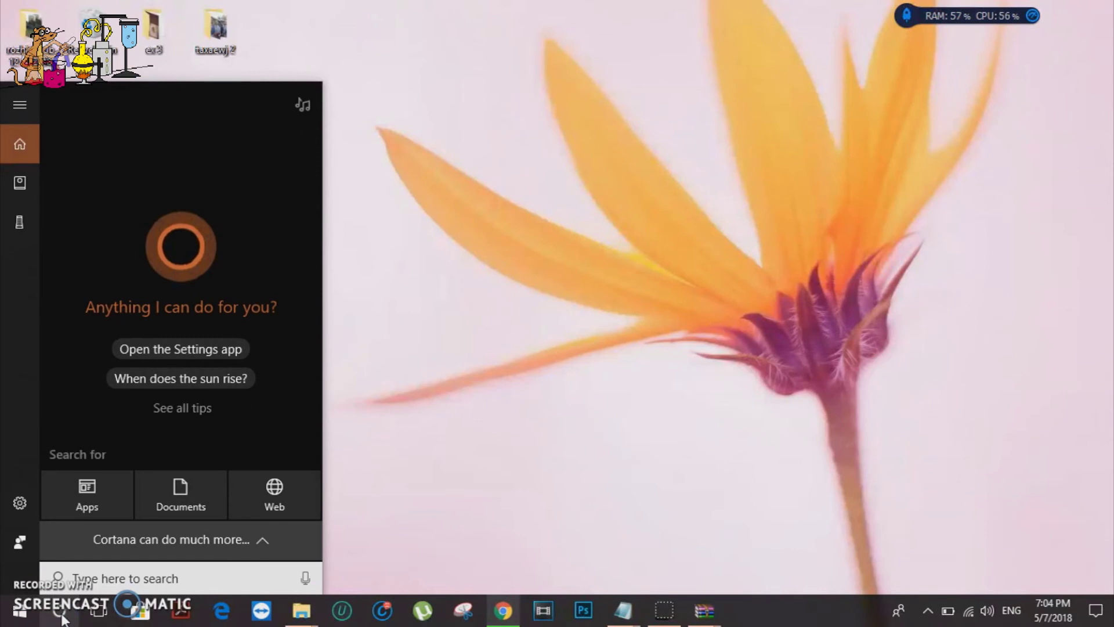
{"action": "type", "text": "chem"}
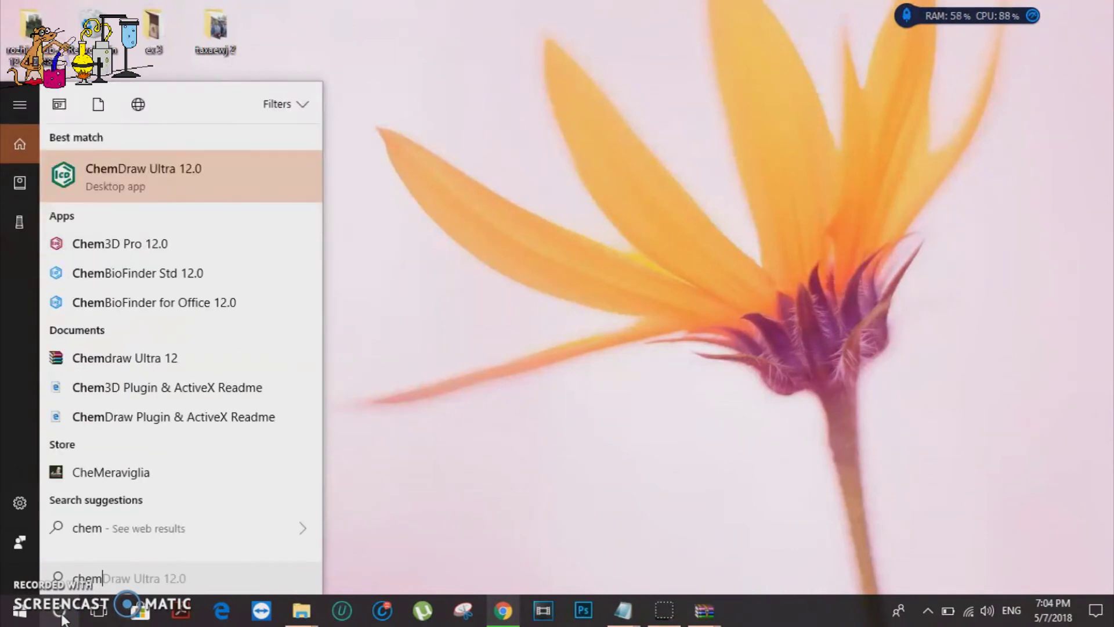
{"action": "left_click", "coordinate": [126, 172]}
{"action": "right_click", "coordinate": [127, 171]}
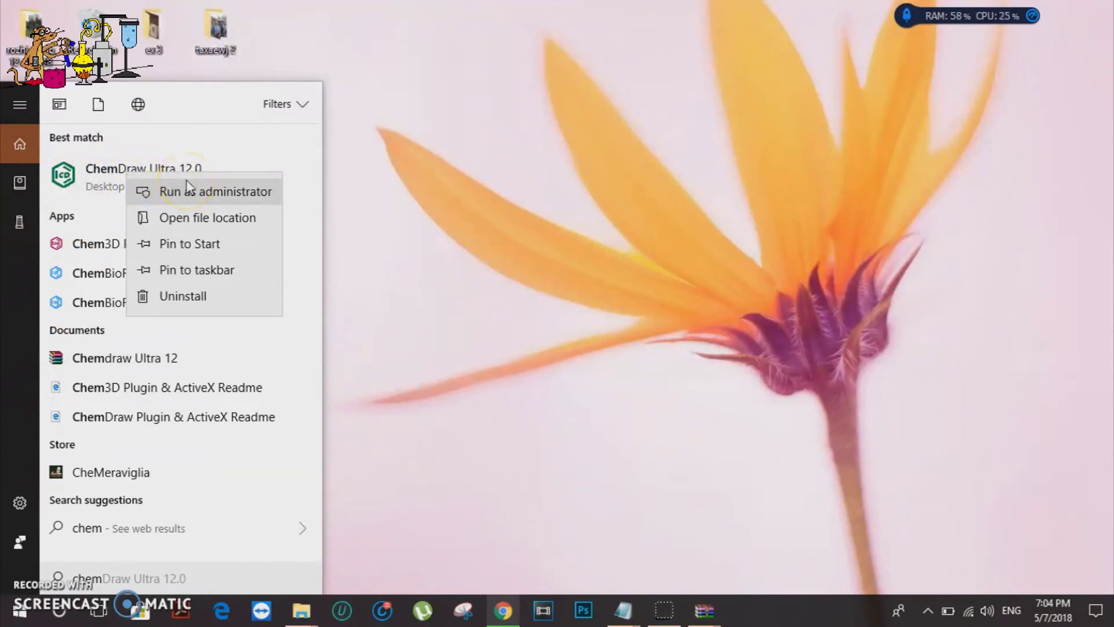
{"action": "left_click", "coordinate": [144, 220]}
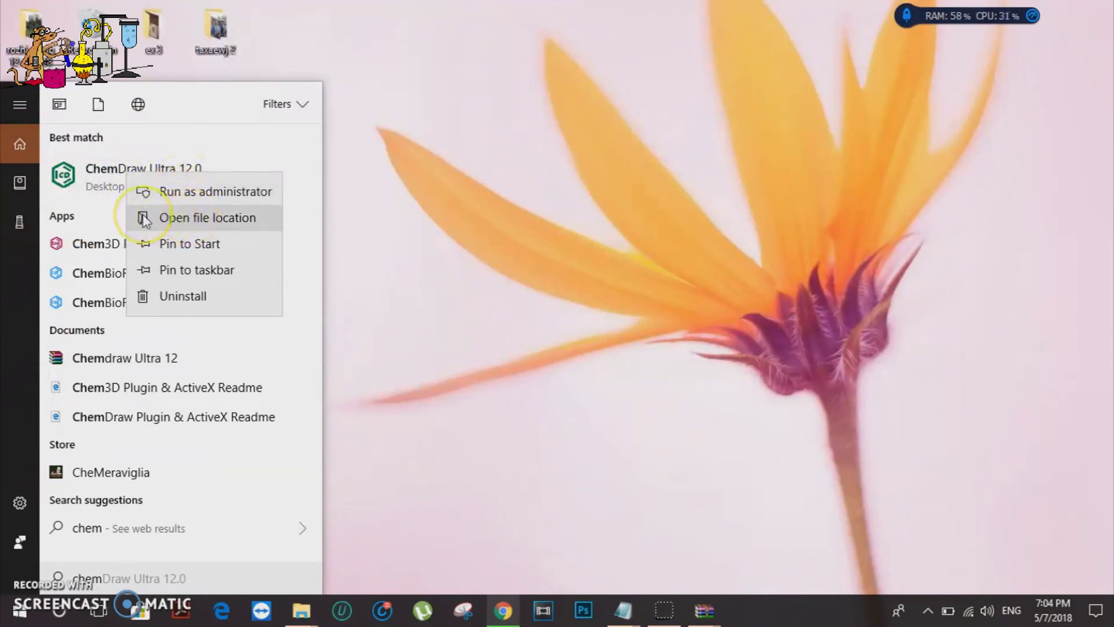
{"action": "left_click", "coordinate": [174, 219]}
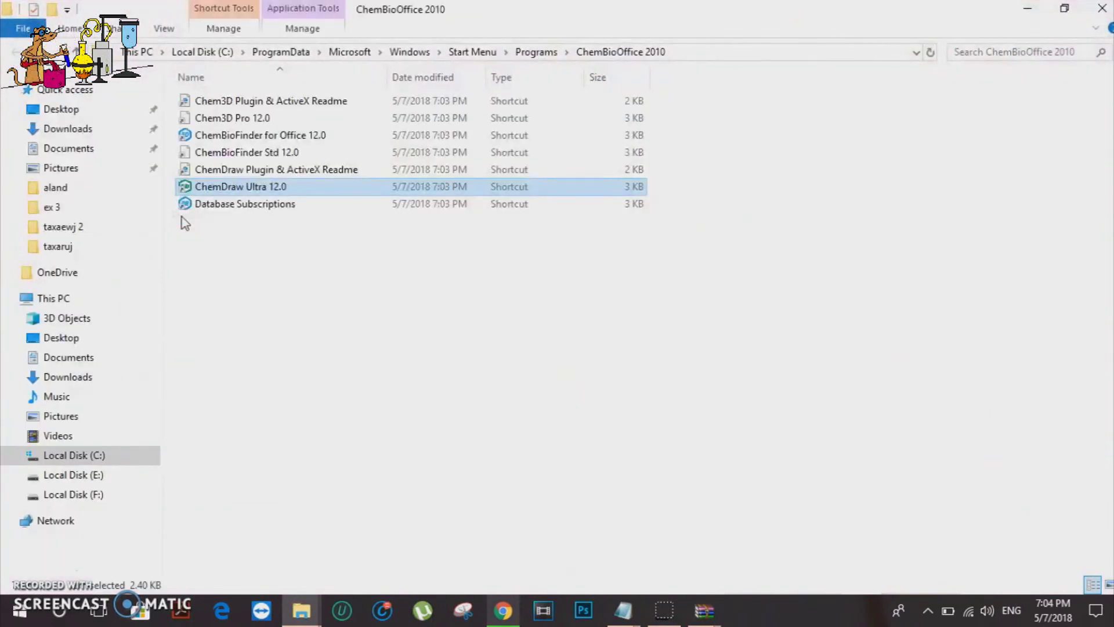
{"action": "left_click_drag", "start_coordinate": [210, 193], "coordinate": [291, 288]}
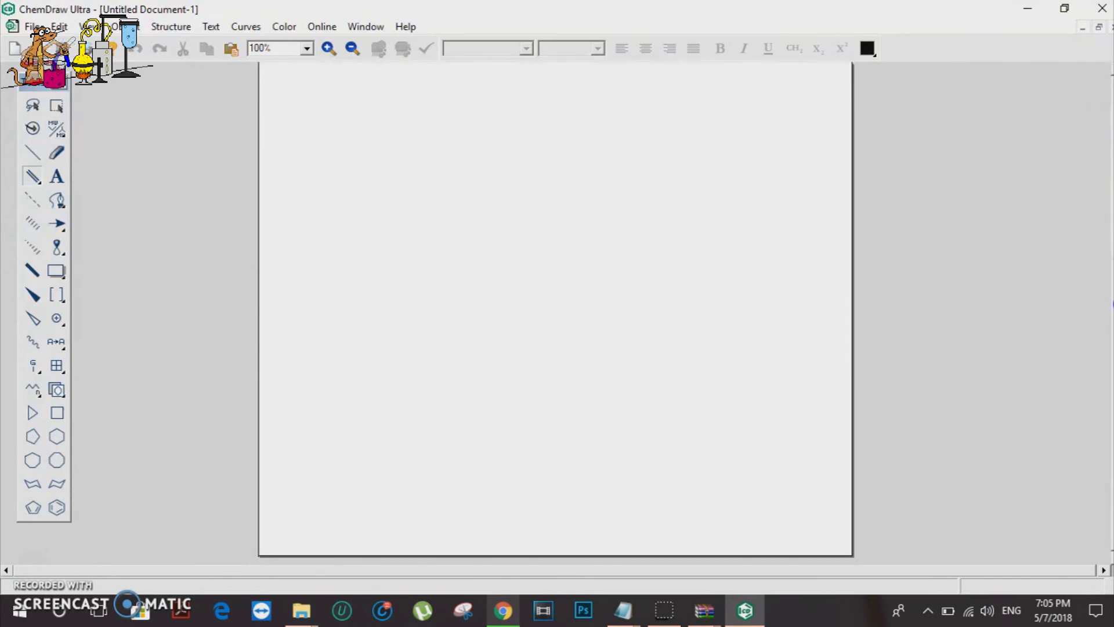
Minimize ChemDraw and review the activation code and serial number in the serial nuber note, highlighting each before minimizing it
{"action": "left_click", "coordinate": [1026, 10]}
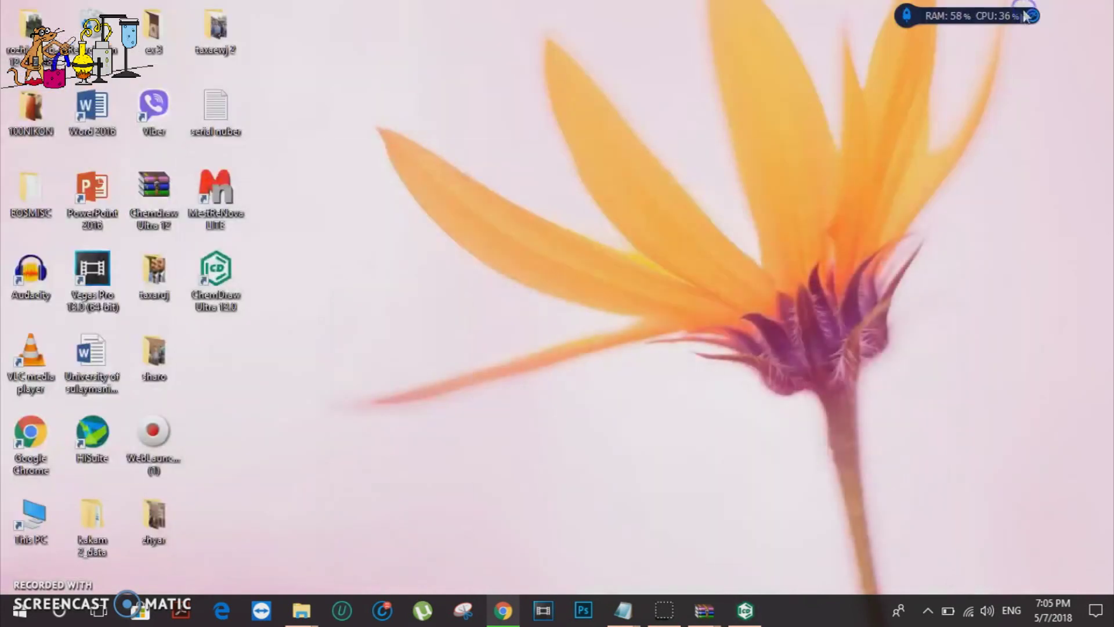
{"action": "mouse_move", "coordinate": [621, 604]}
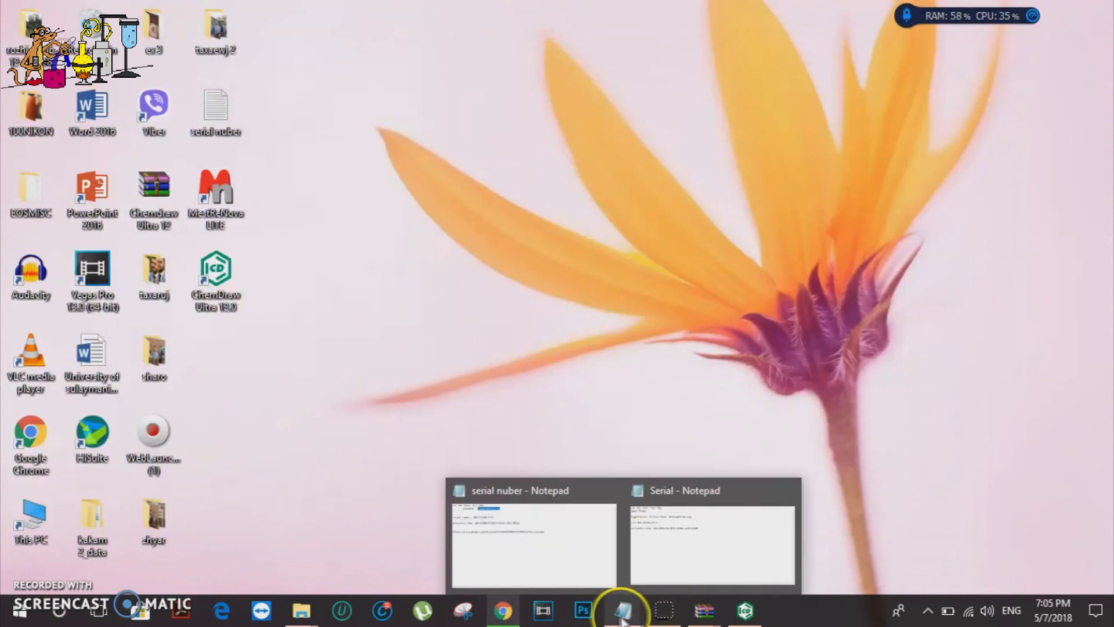
{"action": "left_click", "coordinate": [555, 582]}
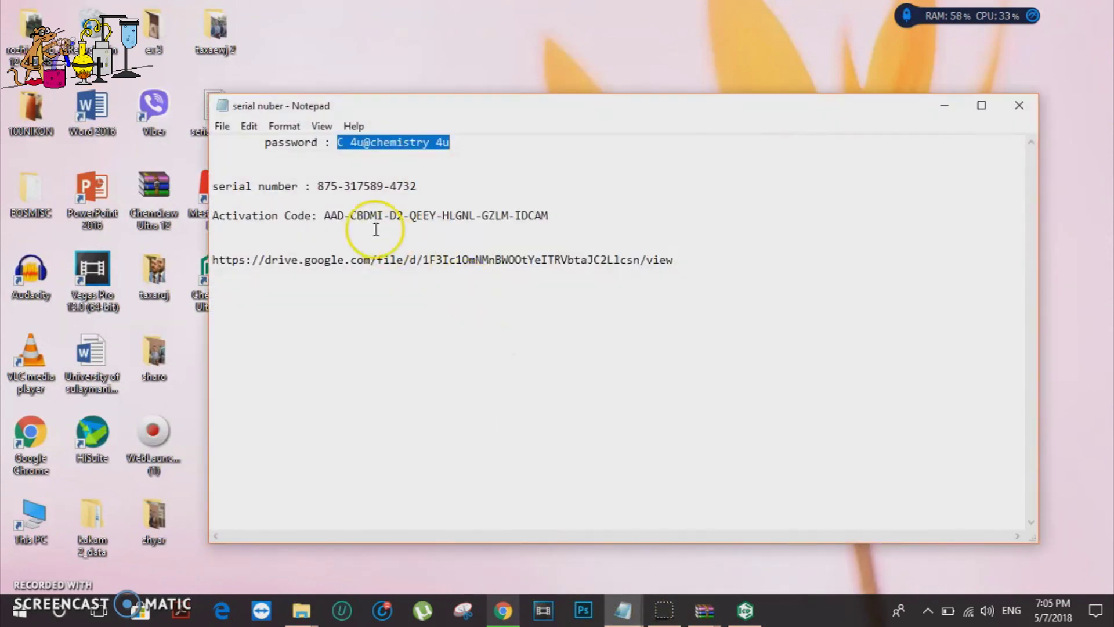
{"action": "left_click", "coordinate": [324, 216]}
{"action": "key", "text": "shift+Home"}
{"action": "left_click", "coordinate": [561, 209], "text": "shift"}
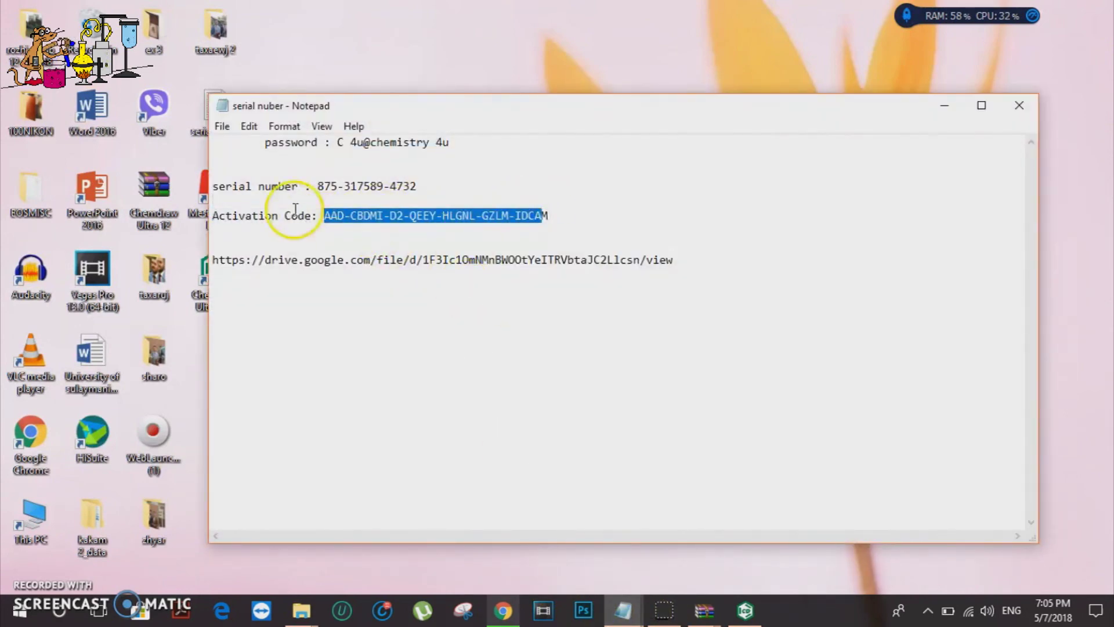
{"action": "left_click_drag", "start_coordinate": [318, 185], "coordinate": [428, 184]}
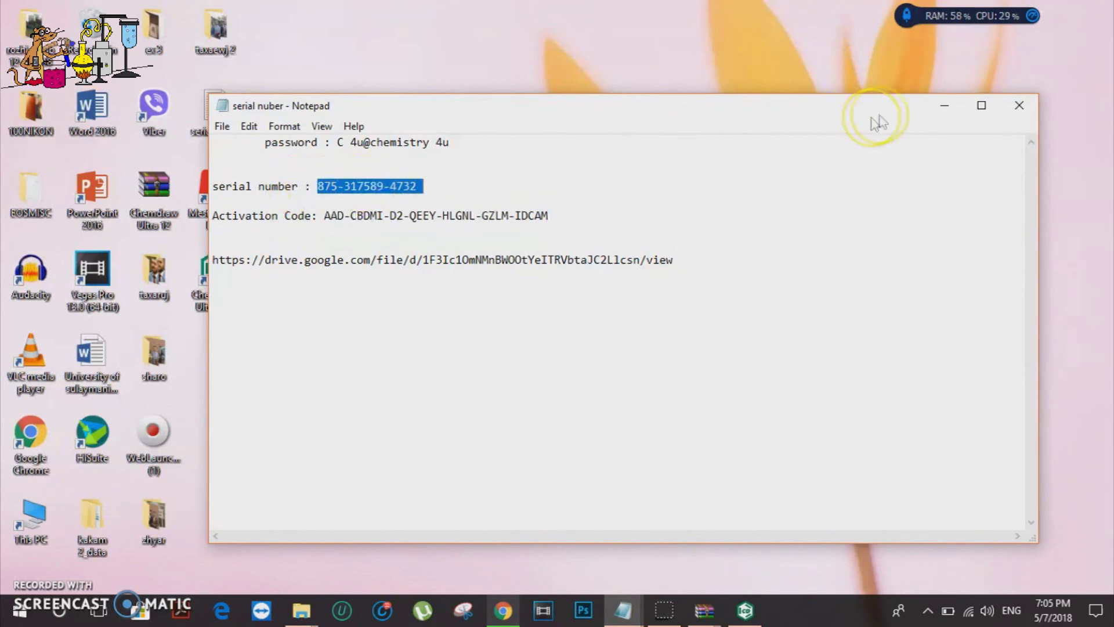
{"action": "left_click", "coordinate": [945, 105]}
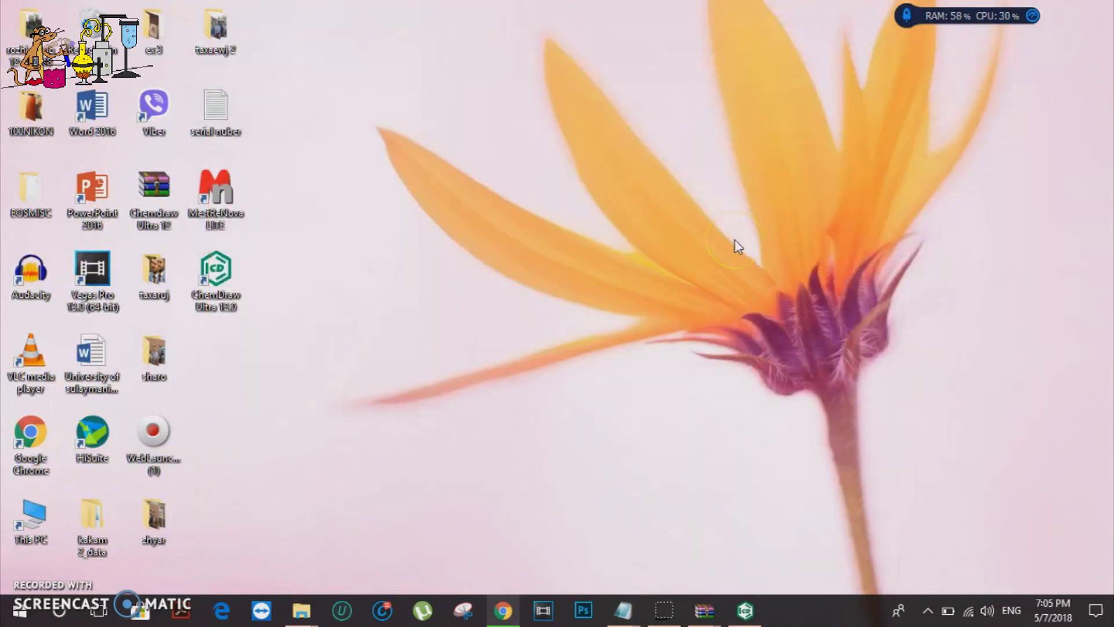